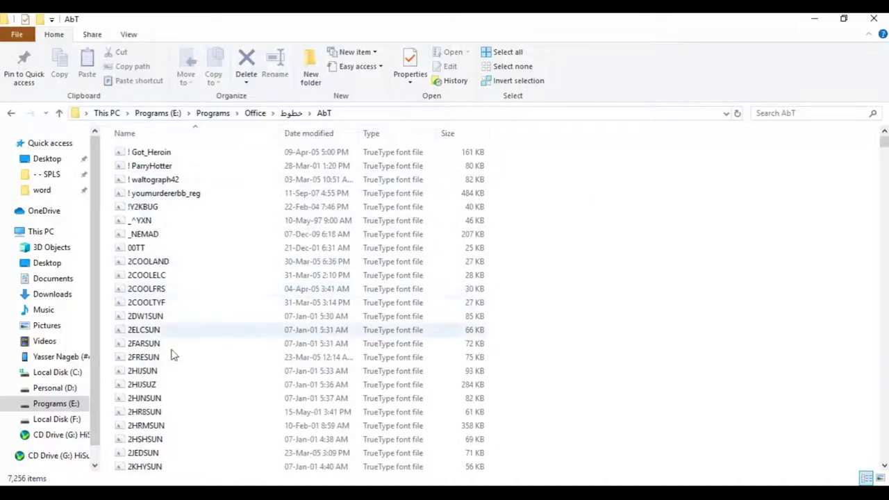
- Switch the AbT folder's view from Details to Large icons so the font files show their sample glyphs
{"action": "scroll", "coordinate": [173, 354], "scroll_direction": "down", "scroll_amount": 15}
{"action": "right_click", "coordinate": [621, 239]}
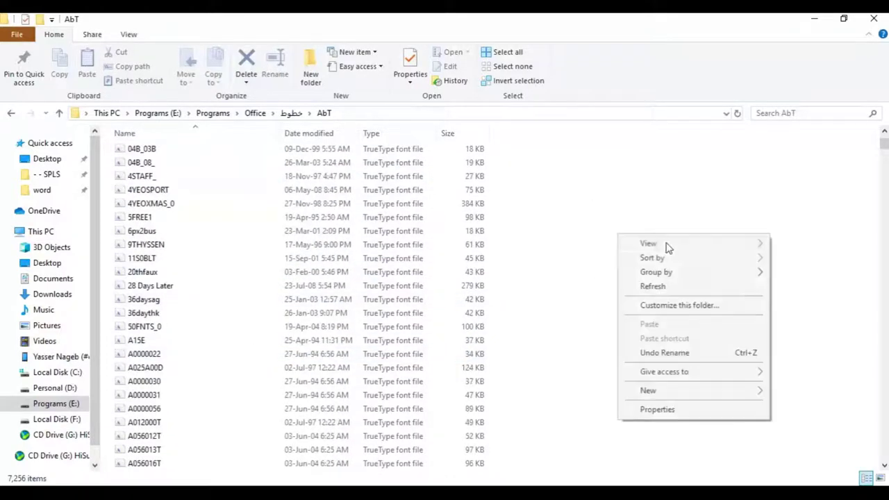
{"action": "mouse_move", "coordinate": [670, 247]}
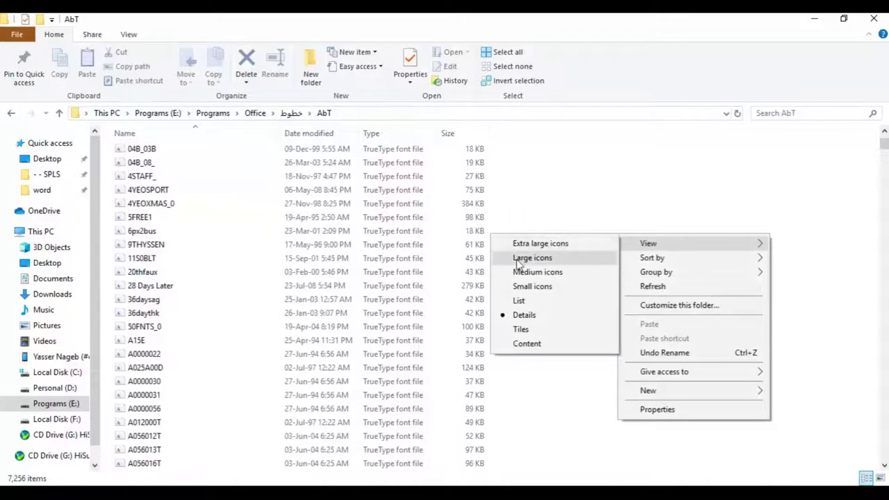
{"action": "left_click", "coordinate": [522, 259]}
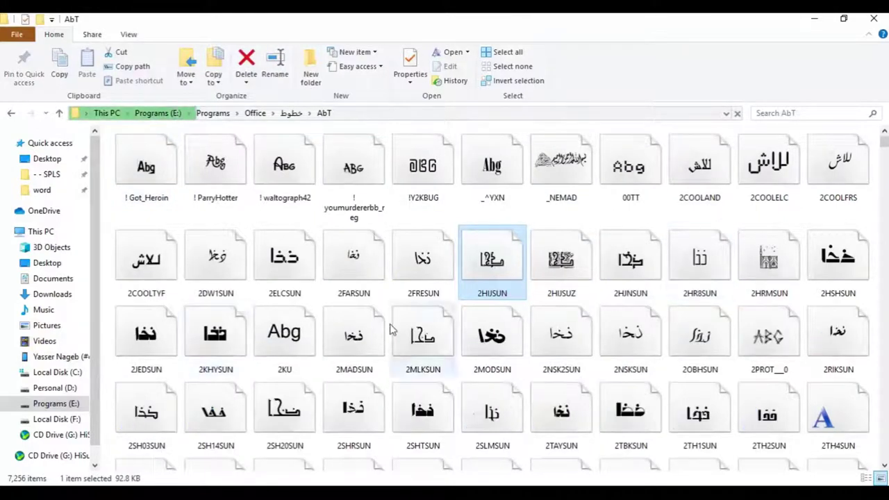
- Install the 2SH20SUN font file for all users
{"action": "scroll", "coordinate": [282, 306], "scroll_direction": "down", "scroll_amount": 3}
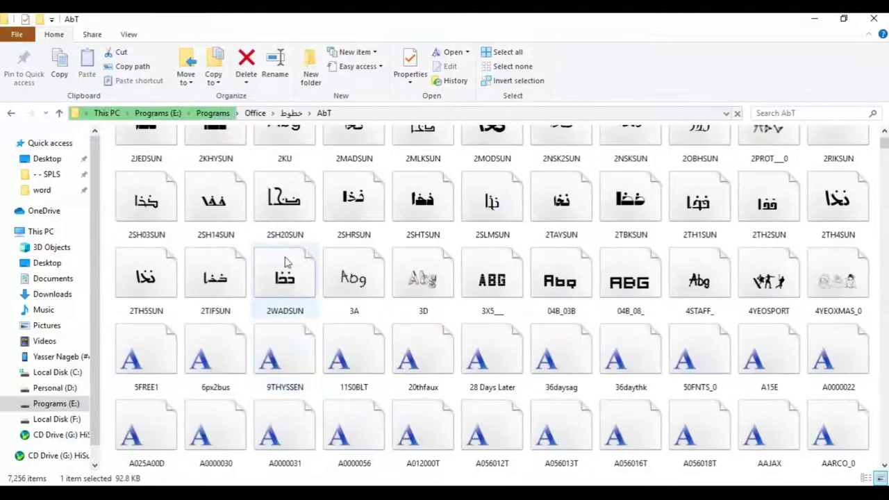
{"action": "right_click", "coordinate": [289, 200]}
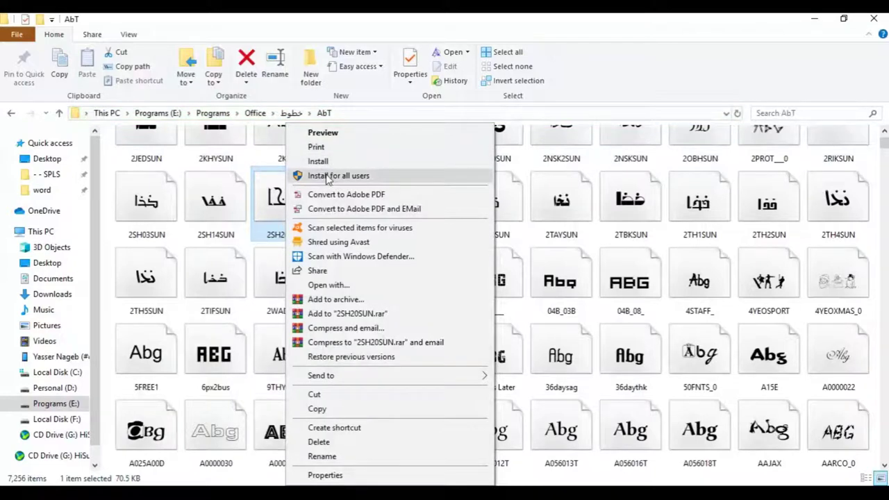
{"action": "left_click", "coordinate": [328, 178]}
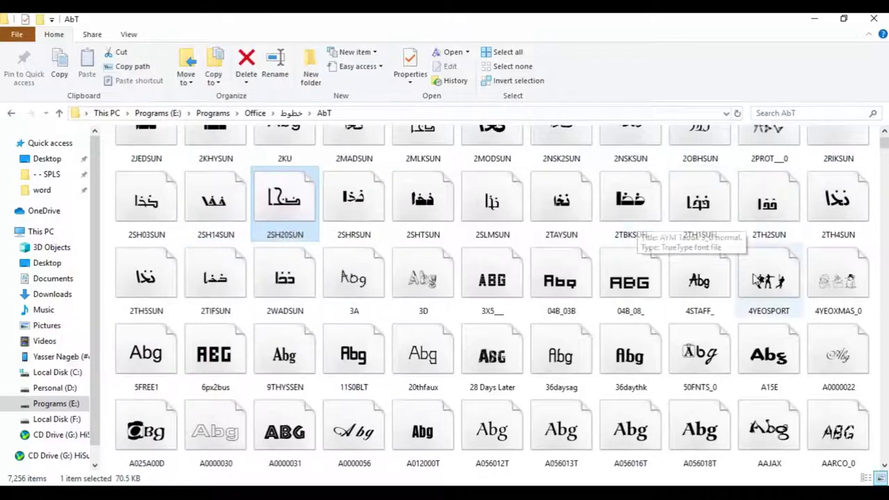
- Install every font in the AbT folder for all users, replacing already installed ones for all items, and move the progress window aside
{"action": "scroll", "coordinate": [566, 394], "scroll_direction": "up", "scroll_amount": 3}
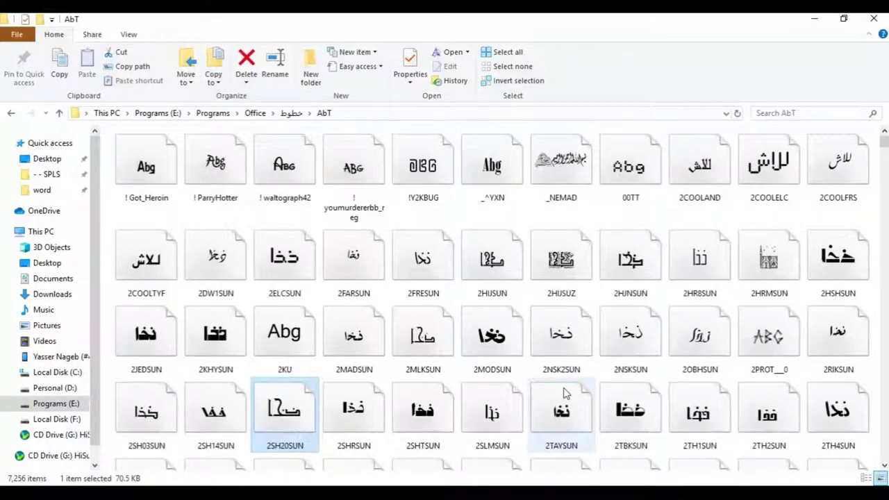
{"action": "left_click", "coordinate": [417, 306]}
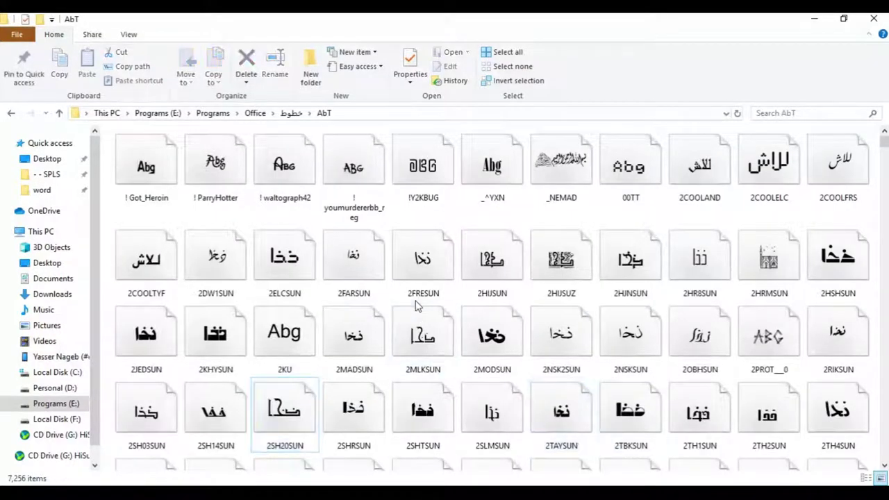
{"action": "left_click", "coordinate": [418, 319]}
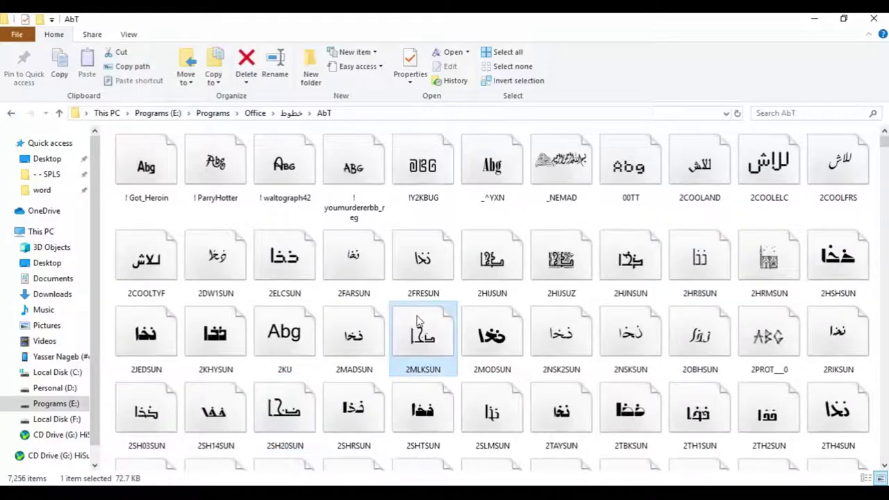
{"action": "key", "text": "ctrl+a"}
{"action": "right_click", "coordinate": [418, 318]}
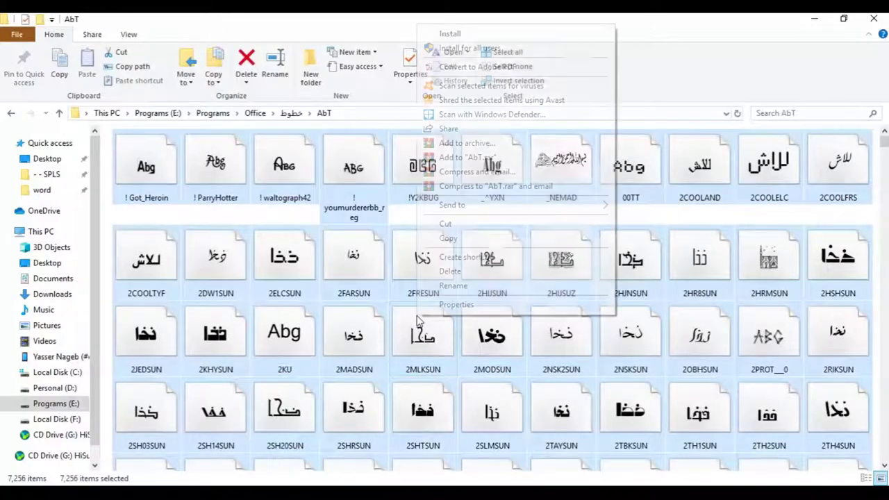
{"action": "left_click", "coordinate": [478, 48]}
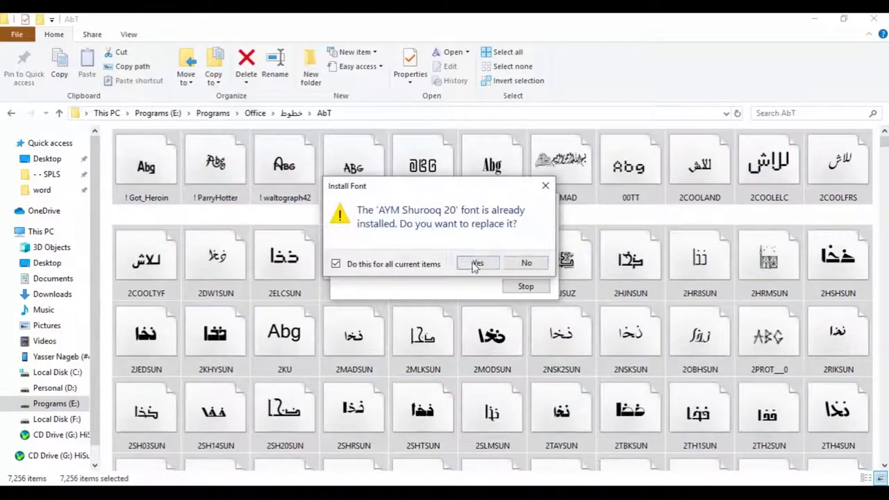
{"action": "left_click", "coordinate": [477, 263]}
{"action": "left_click_drag", "start_coordinate": [428, 210], "coordinate": [717, 294]}
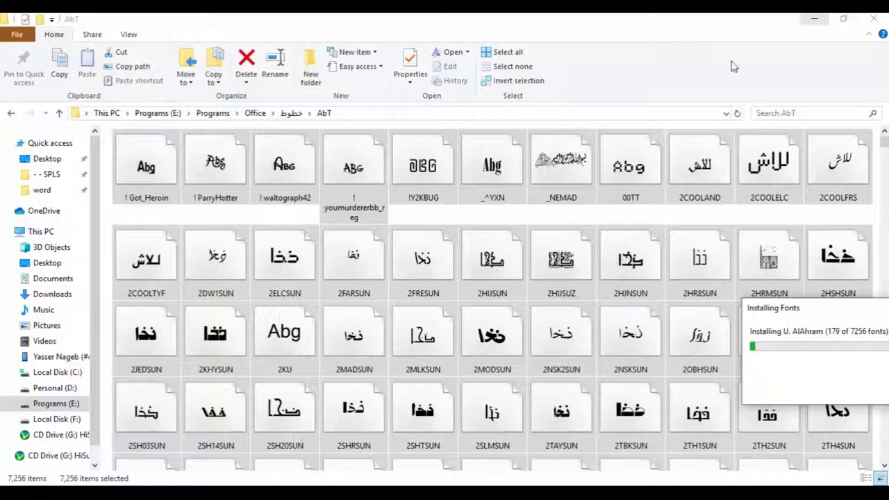
{"action": "left_click", "coordinate": [697, 28]}
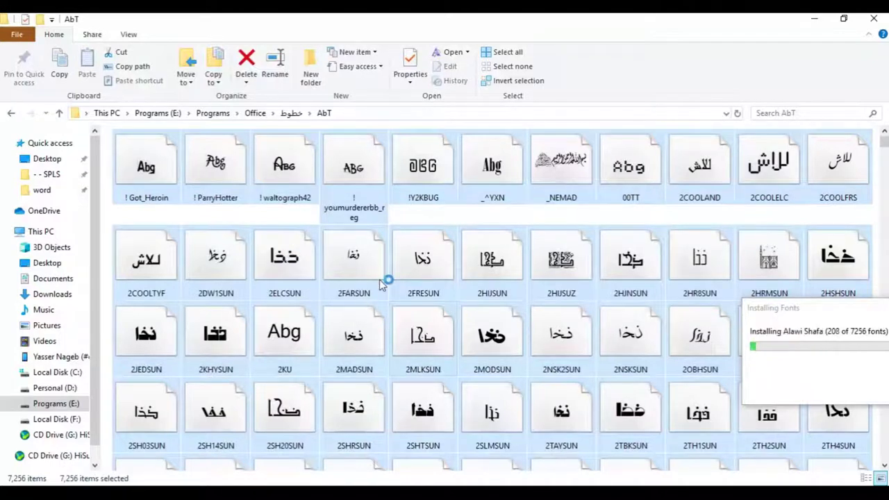
{"action": "left_click", "coordinate": [795, 327]}
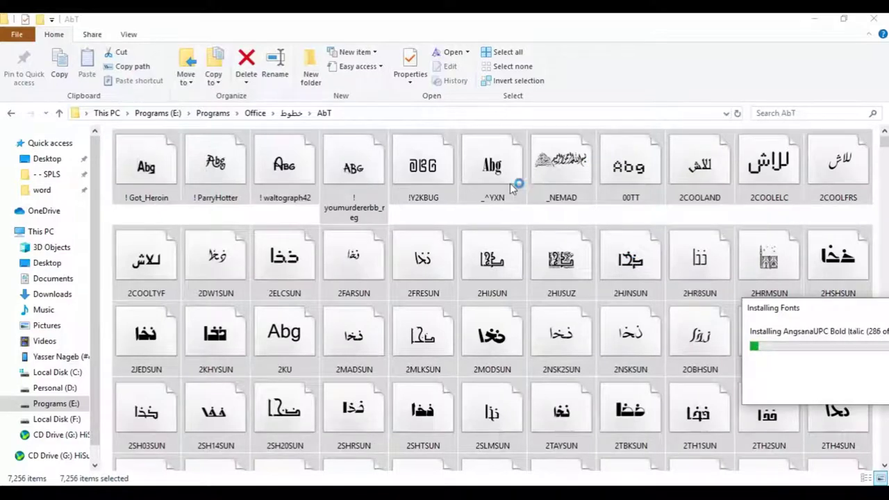
{"action": "left_click", "coordinate": [798, 19]}
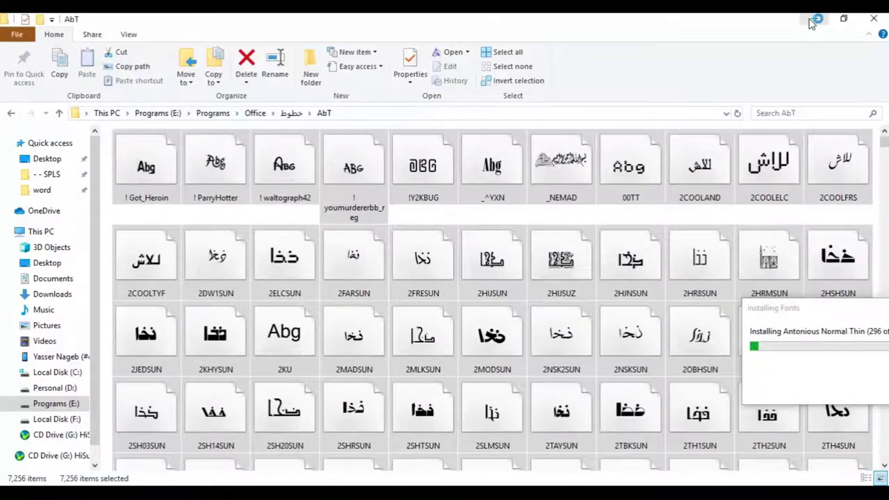
{"action": "left_click", "coordinate": [767, 358]}
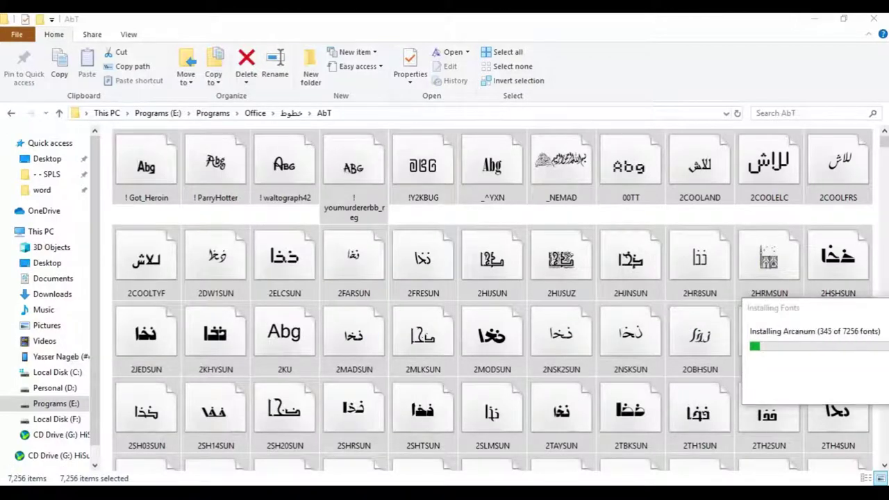
- Open the Fonts page of the Personalization section in Windows Settings
{"action": "key", "text": "super"}
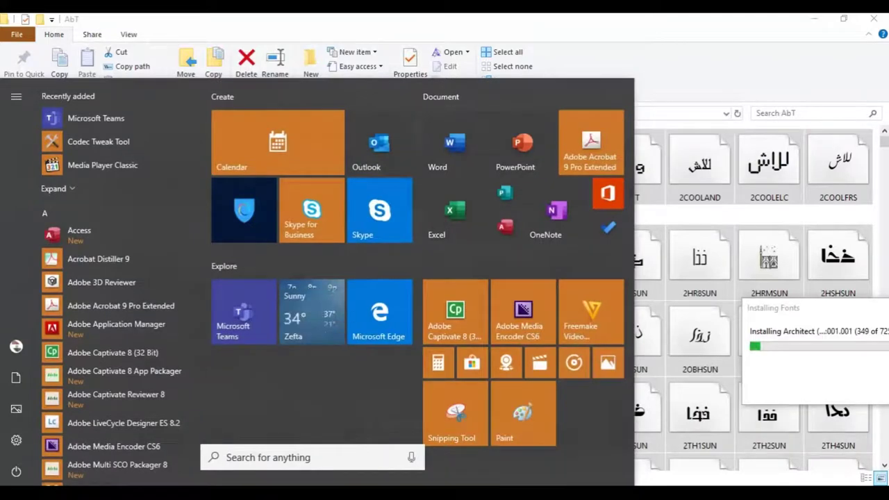
{"action": "left_click", "coordinate": [15, 442]}
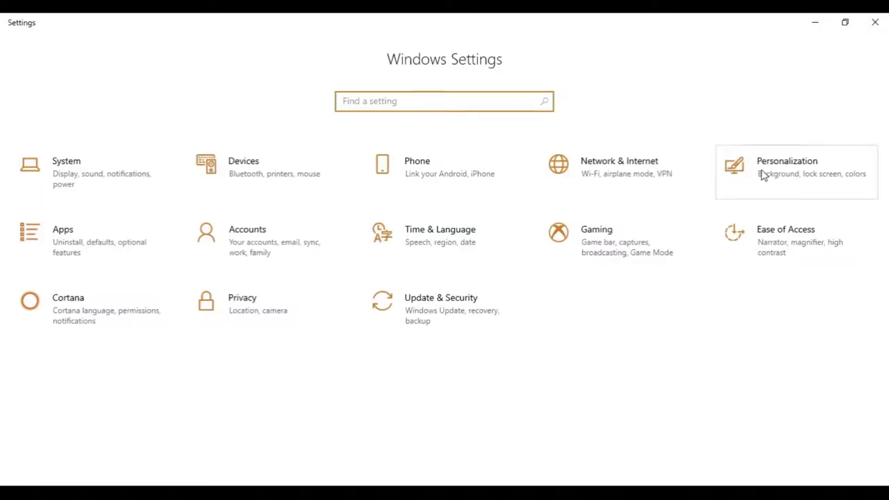
{"action": "left_click", "coordinate": [791, 179]}
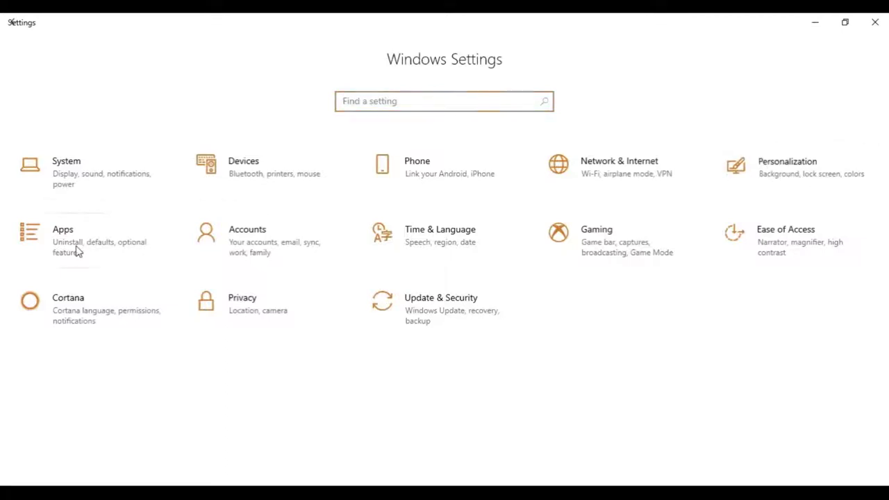
{"action": "left_click", "coordinate": [40, 286]}
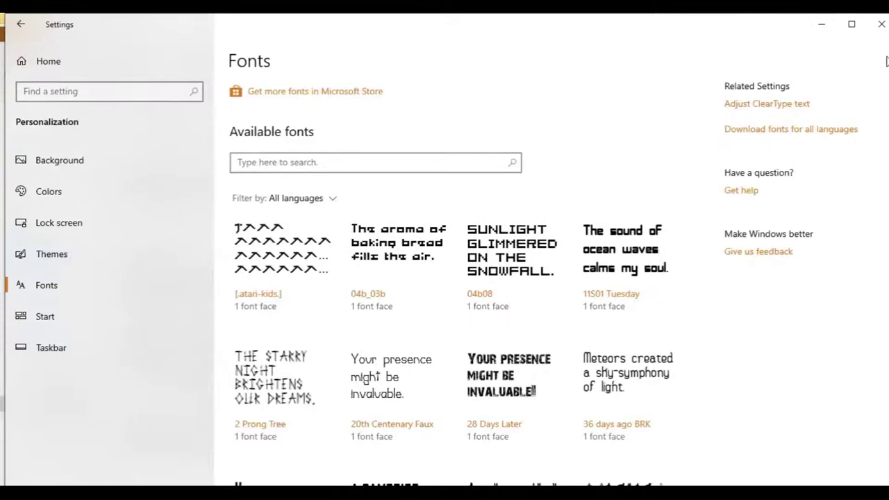
- Move the Settings window aside to check the font installation progress, and maximize it again
{"action": "left_click_drag", "start_coordinate": [770, 26], "coordinate": [562, 38]}
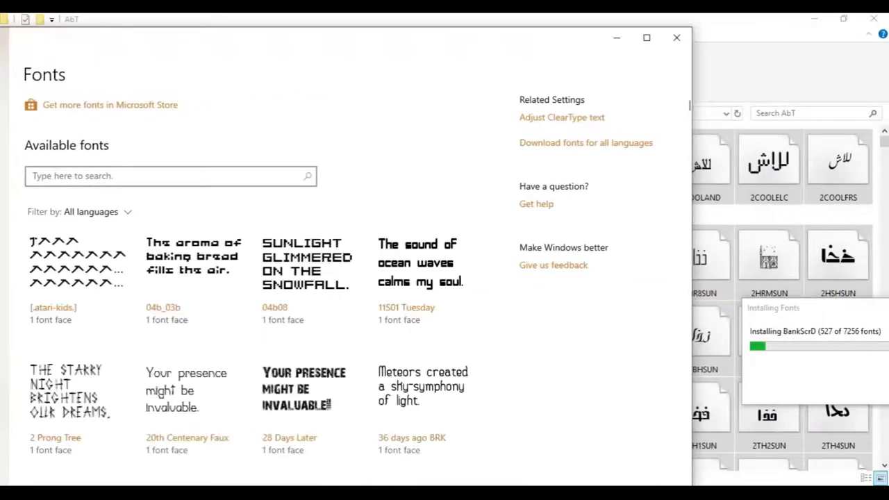
{"action": "left_click_drag", "start_coordinate": [405, 35], "coordinate": [576, 30]}
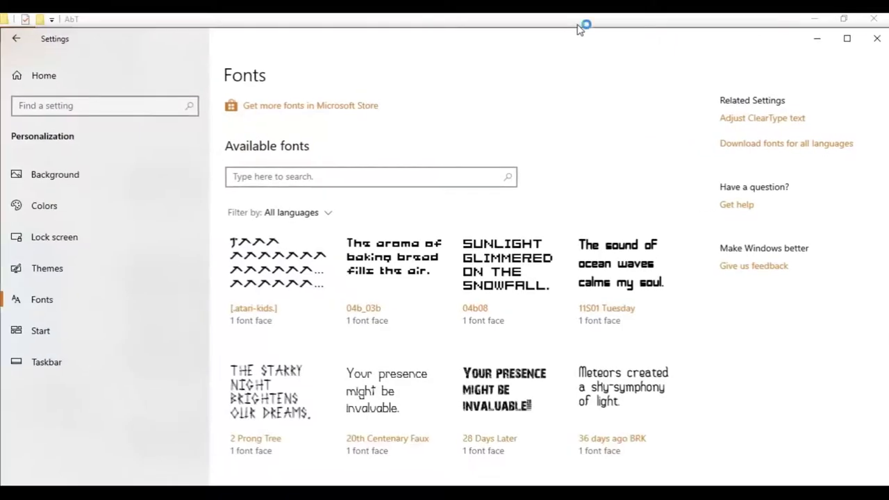
{"action": "double_click", "coordinate": [575, 39]}
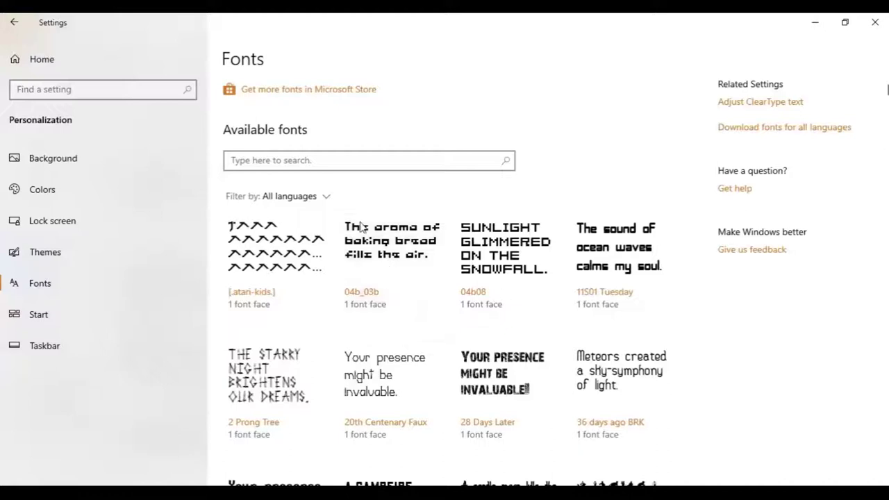
- Preview the 04b_03b font at 8 points and uninstall its font family permanently
{"action": "left_click", "coordinate": [398, 261]}
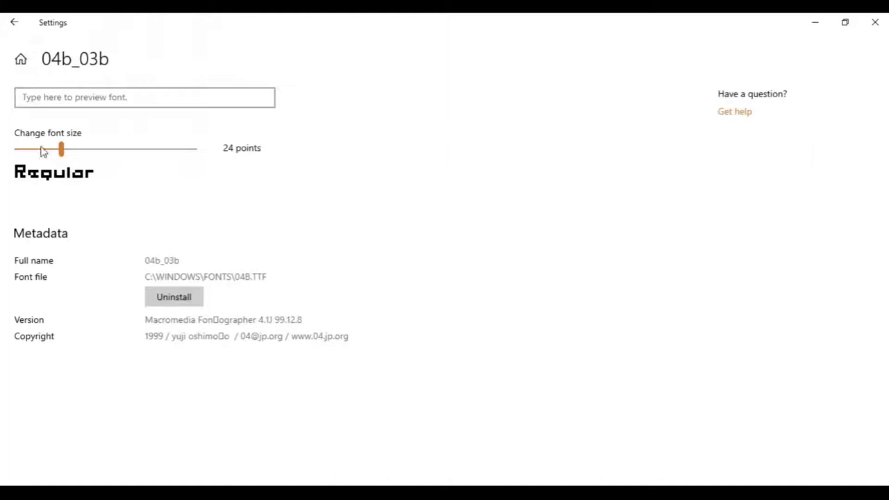
{"action": "left_click_drag", "start_coordinate": [64, 154], "coordinate": [2, 181]}
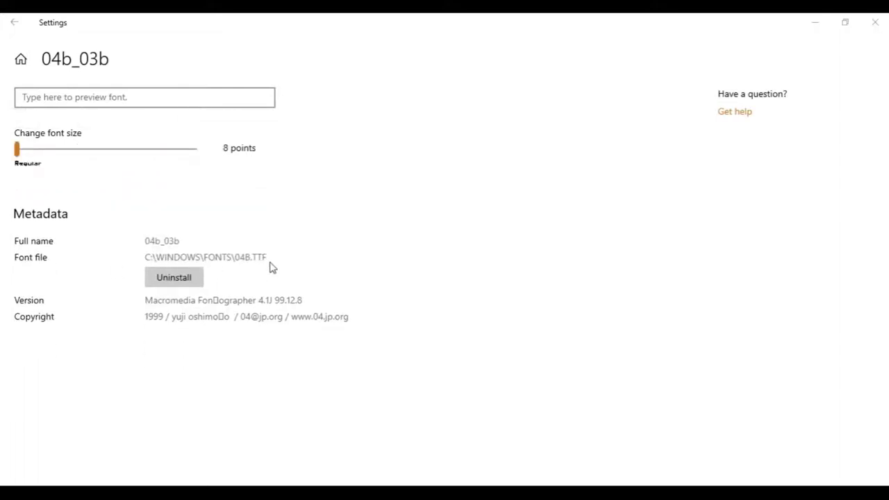
{"action": "left_click", "coordinate": [171, 280]}
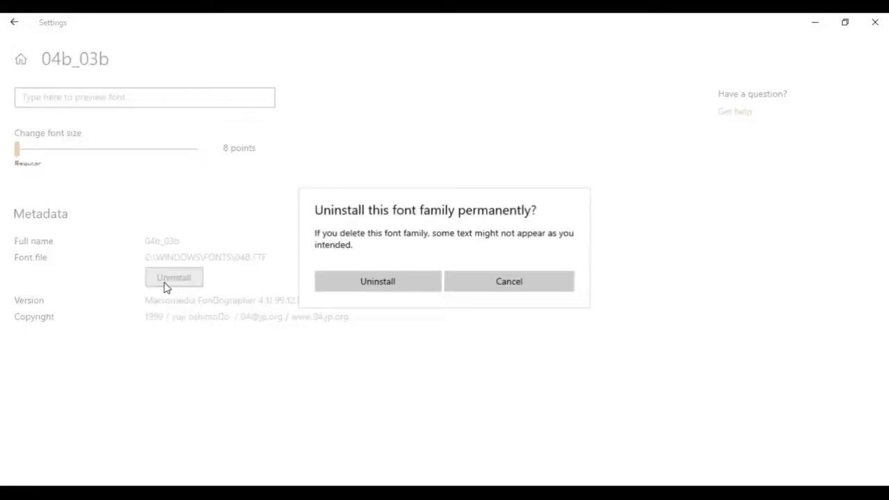
{"action": "left_click", "coordinate": [331, 286]}
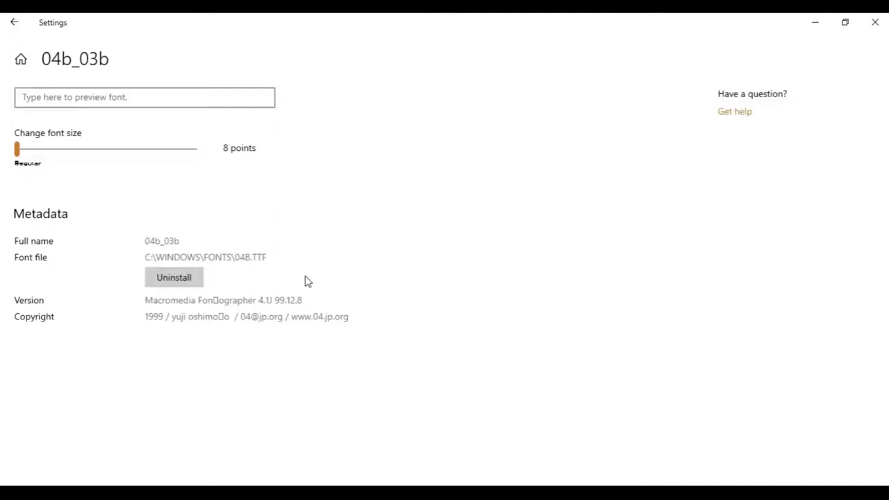
{"action": "left_click", "coordinate": [24, 69]}
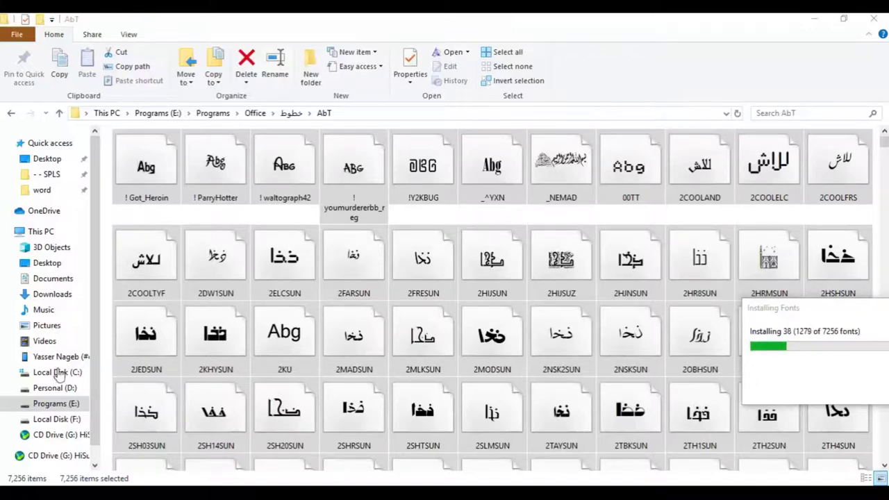
- Open the Fonts folder inside Windows on Local Disk (C:) in a new File Explorer window
{"action": "key", "text": "super+e"}
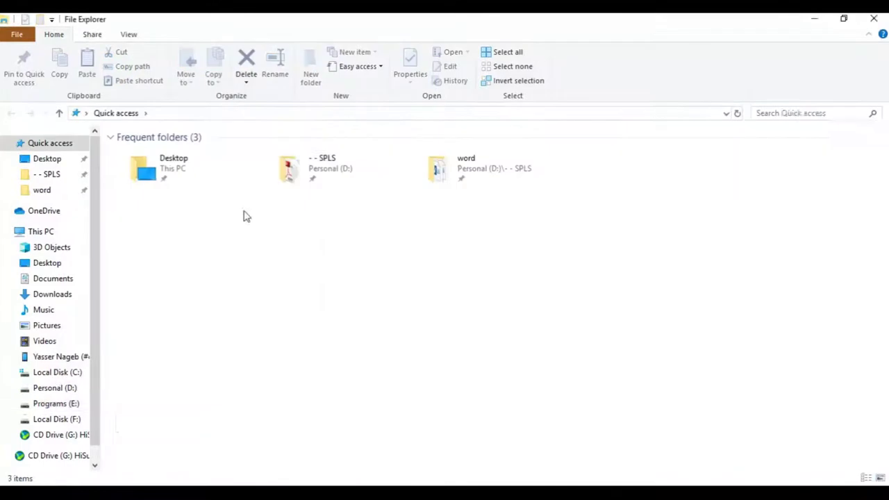
{"action": "key", "text": "super+Up"}
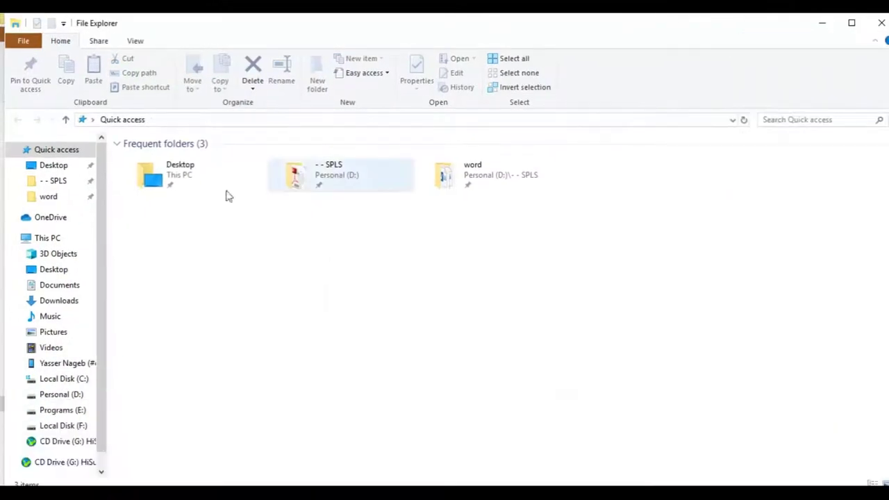
{"action": "left_click", "coordinate": [60, 381]}
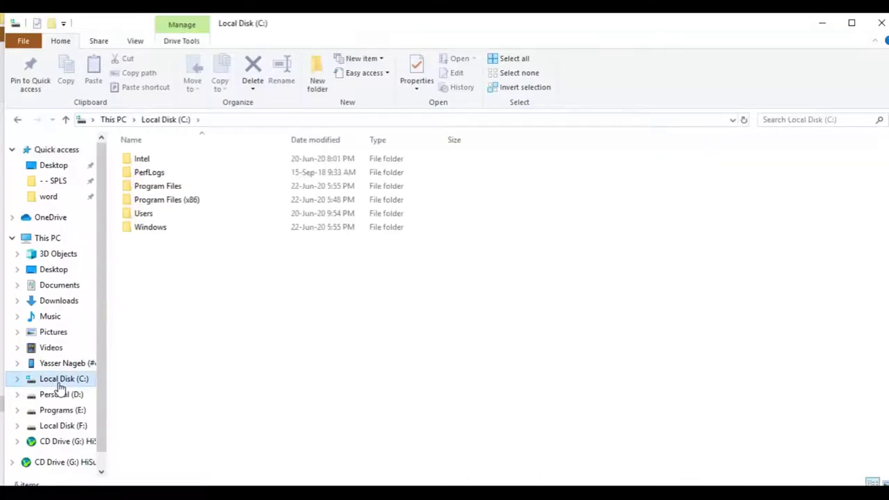
{"action": "double_click", "coordinate": [159, 229]}
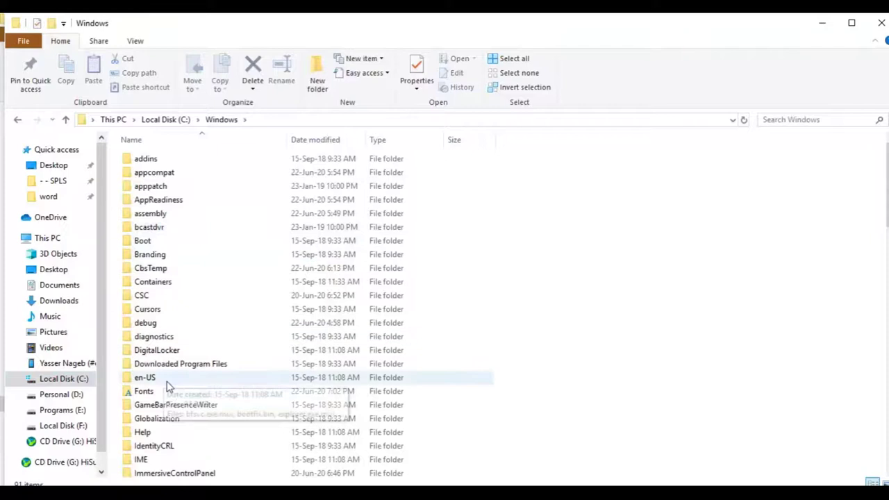
{"action": "double_click", "coordinate": [167, 391]}
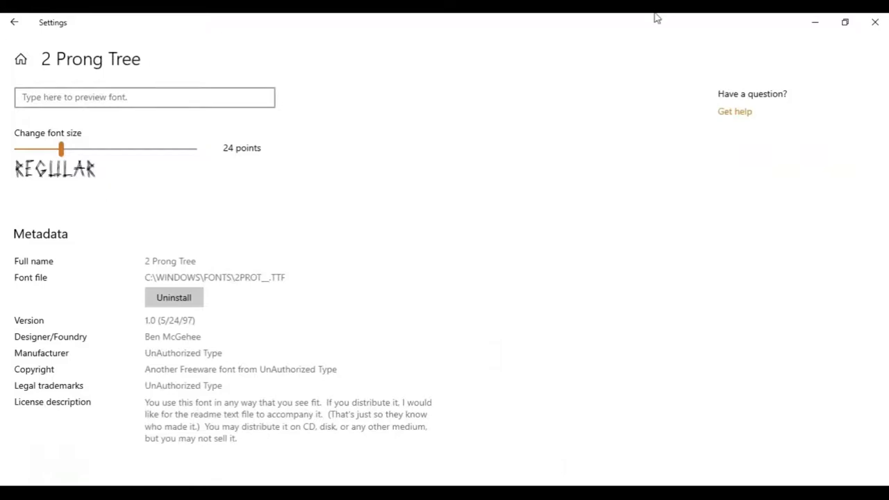
- Minimize the Settings window and open the 13_Ghosts Regular font from the Fonts folder
{"action": "left_click", "coordinate": [817, 23]}
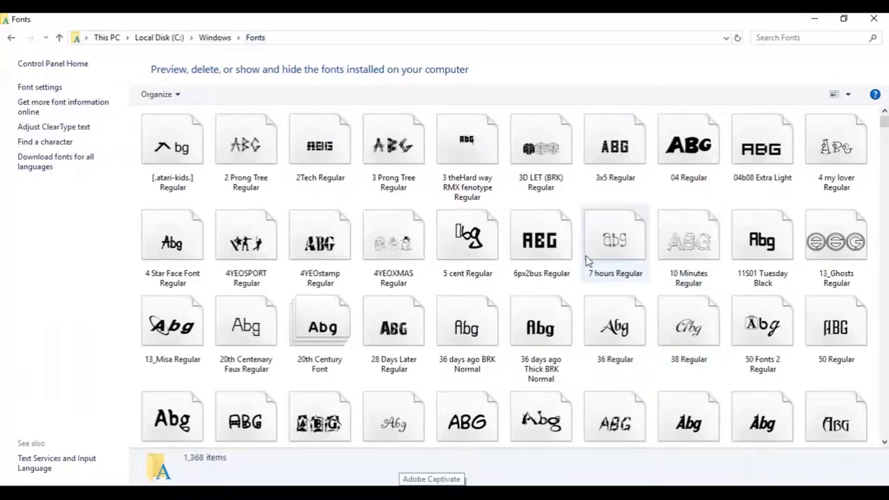
{"action": "left_click", "coordinate": [833, 241]}
{"action": "double_click", "coordinate": [834, 238]}
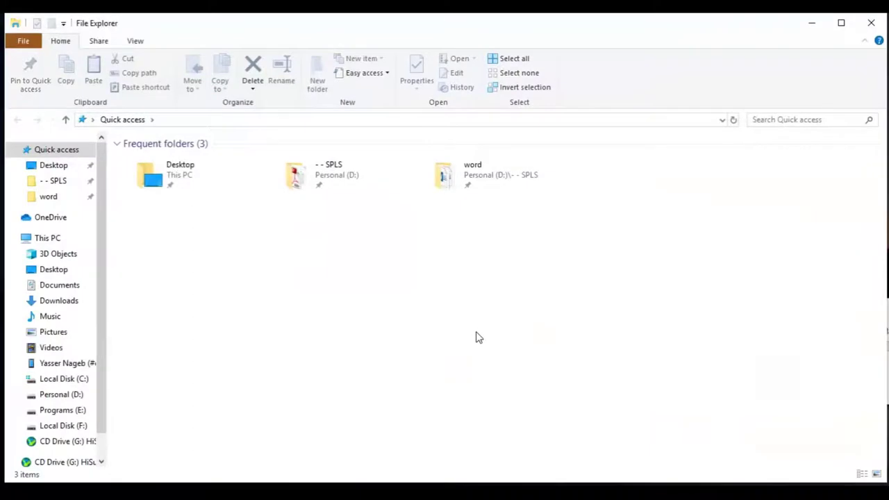
- Open the Fonts folder inside Windows on Local Disk (C:) and maximize its window
{"action": "left_click", "coordinate": [46, 382]}
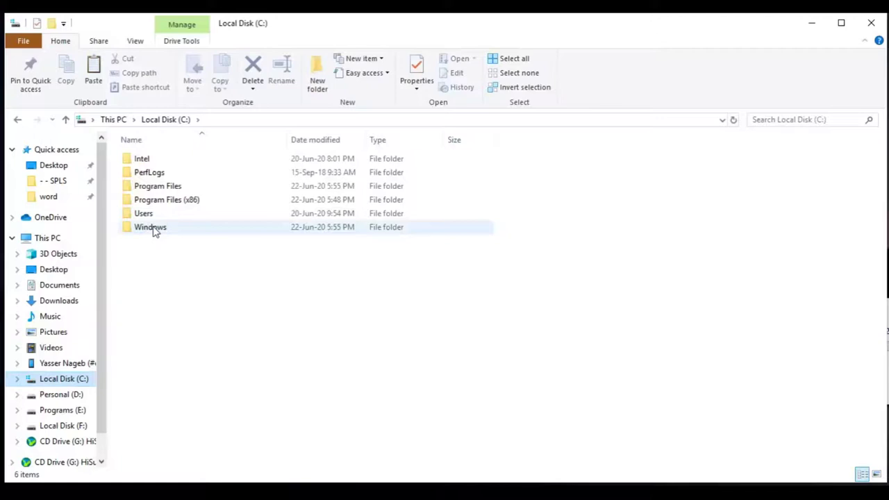
{"action": "left_click", "coordinate": [154, 230]}
{"action": "double_click", "coordinate": [153, 230]}
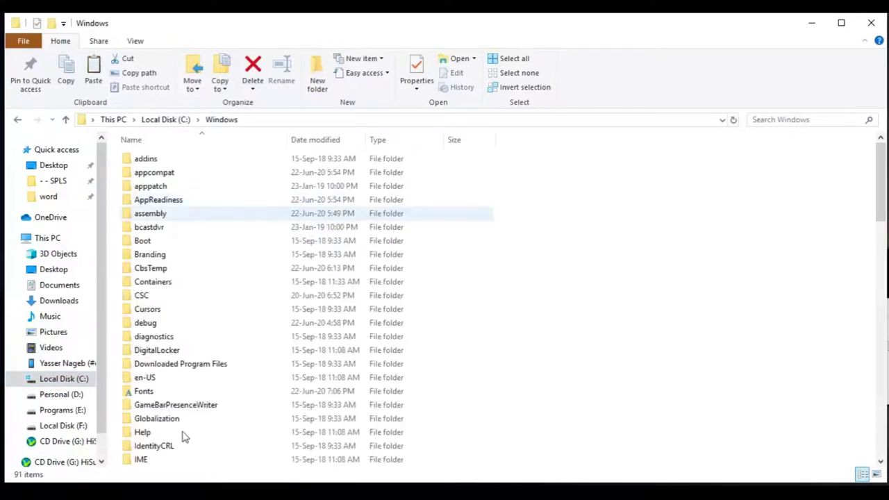
{"action": "left_click", "coordinate": [154, 396]}
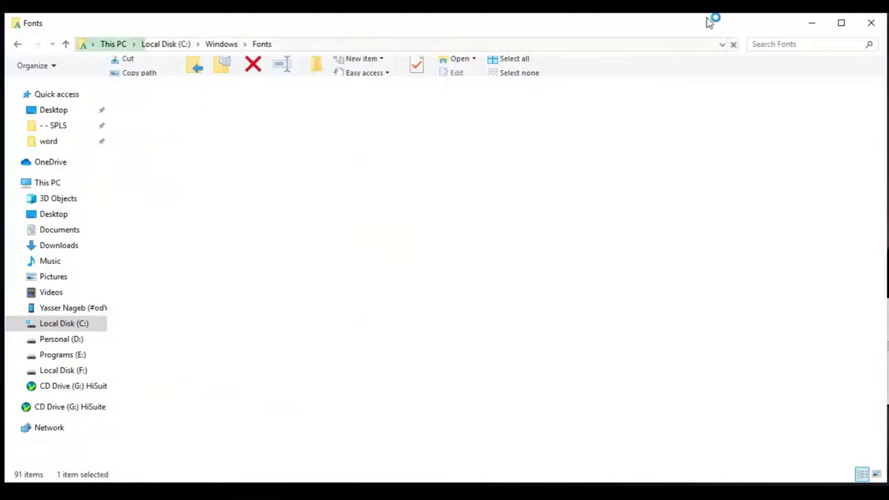
{"action": "left_click", "coordinate": [845, 25]}
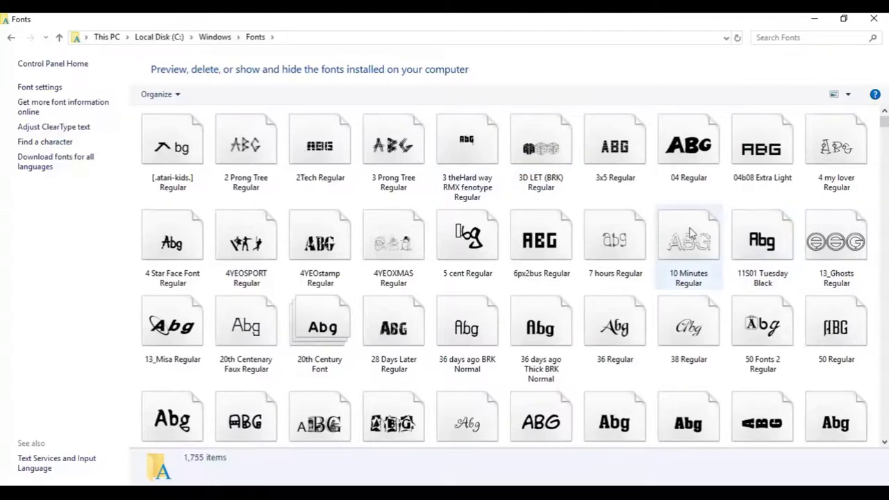
- Preview the 4YEOstamp Regular font, copy it to the clipboard, and close the Fonts folder
{"action": "left_click", "coordinate": [345, 243]}
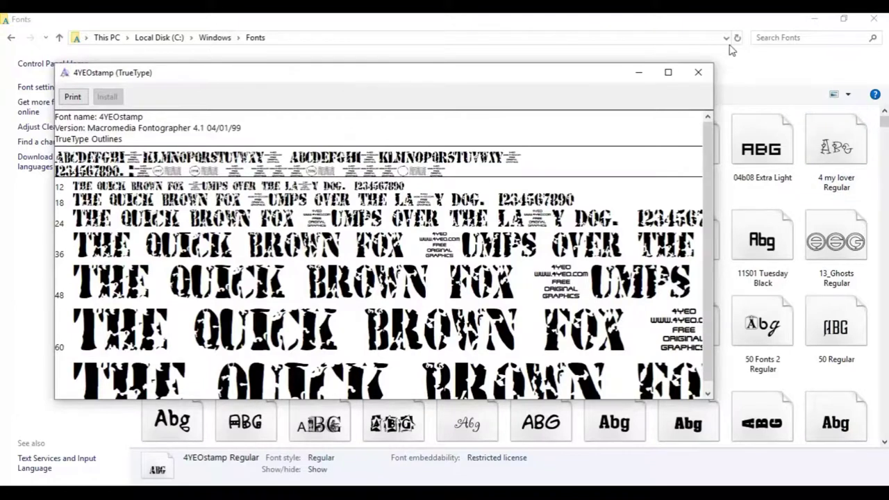
{"action": "left_click", "coordinate": [698, 73]}
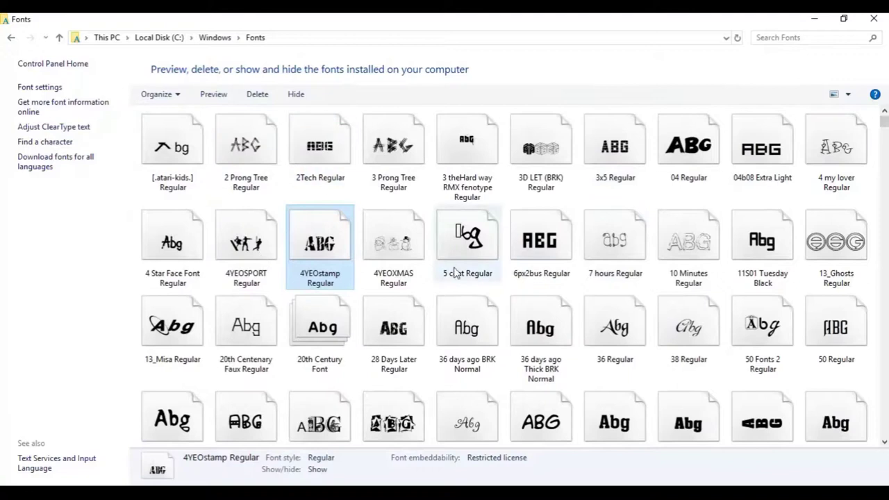
{"action": "right_click", "coordinate": [334, 239]}
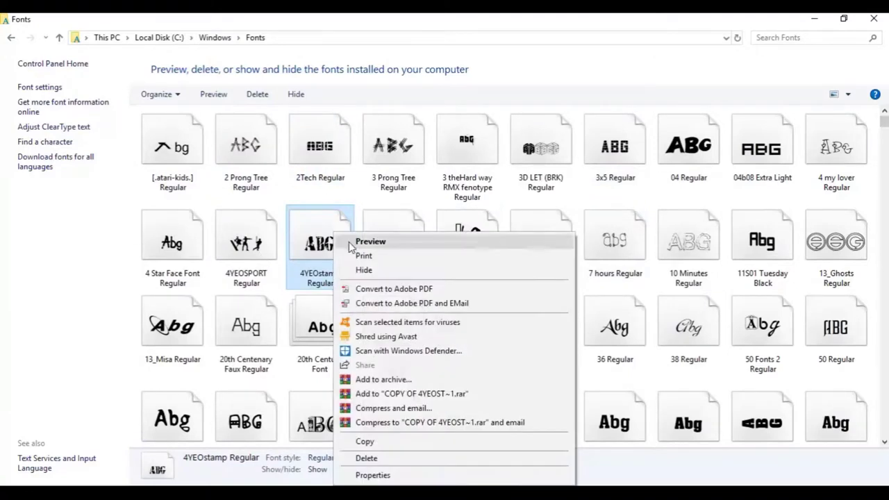
{"action": "left_click", "coordinate": [370, 440]}
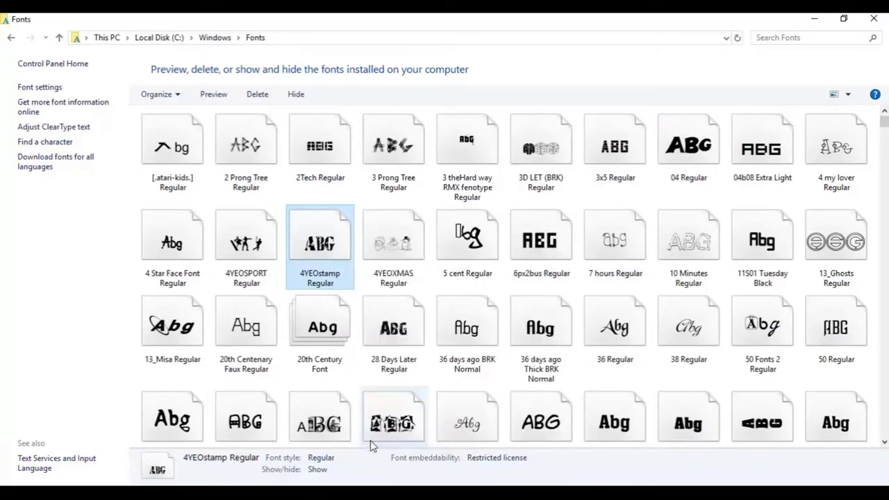
{"action": "left_click", "coordinate": [875, 18]}
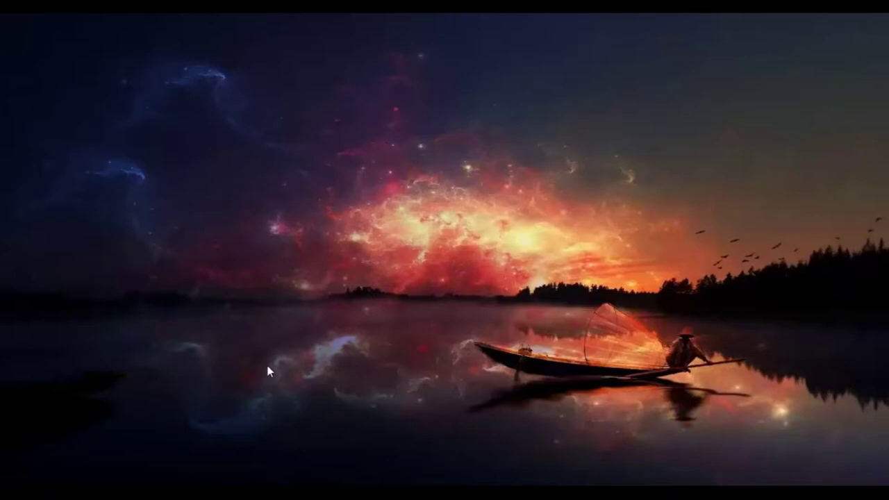
- Create a new folder on the Desktop through File Explorer and paste the copied 4YEOstamp font into it
{"action": "key", "text": "super+e"}
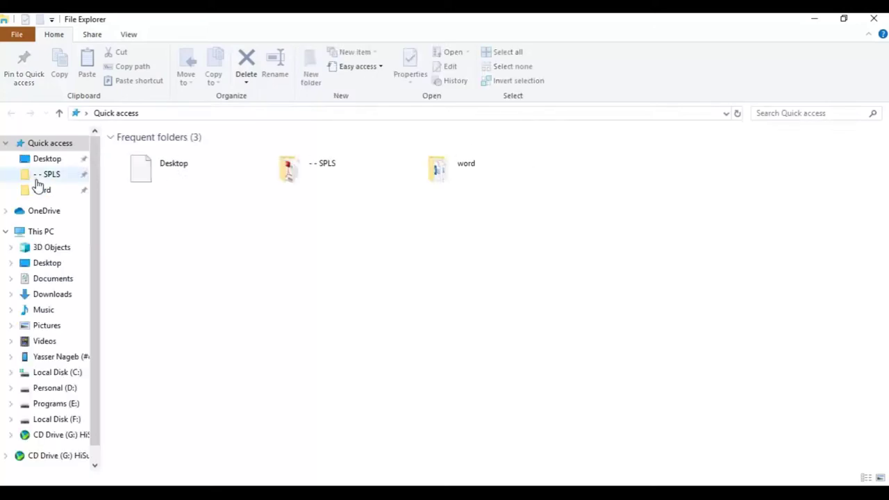
{"action": "left_click", "coordinate": [43, 158]}
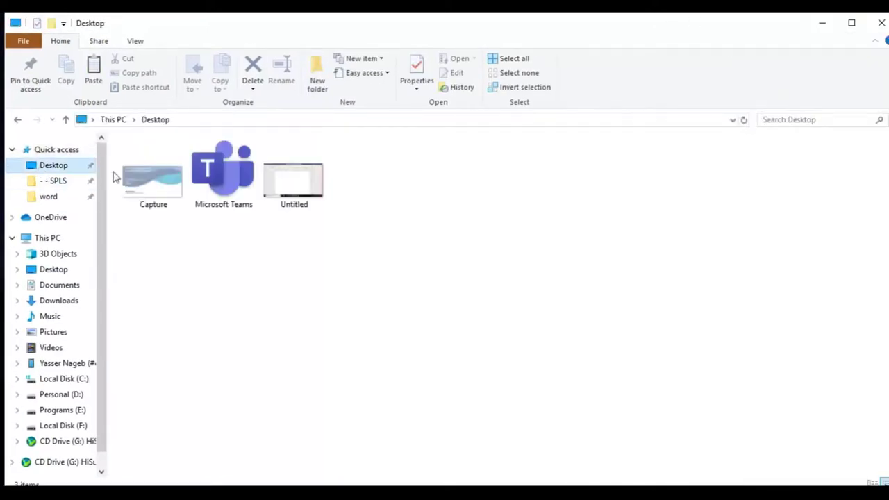
{"action": "left_click", "coordinate": [310, 80]}
{"action": "left_click", "coordinate": [368, 183]}
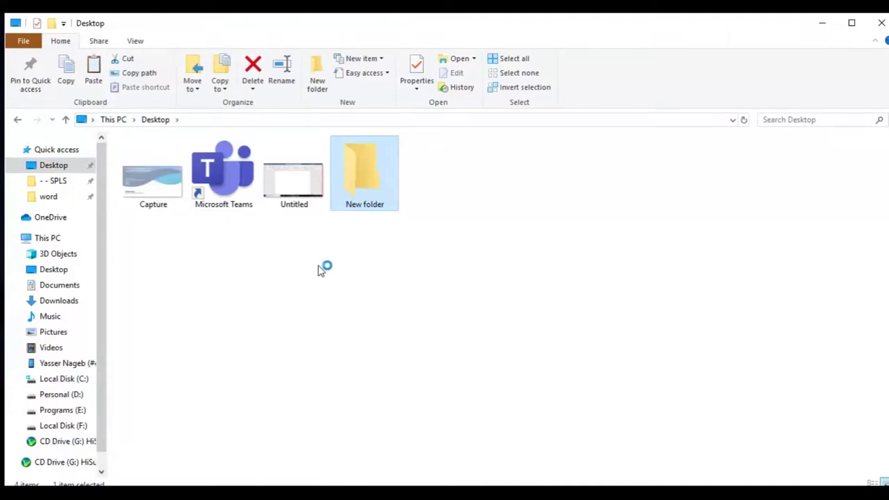
{"action": "key", "text": "Return"}
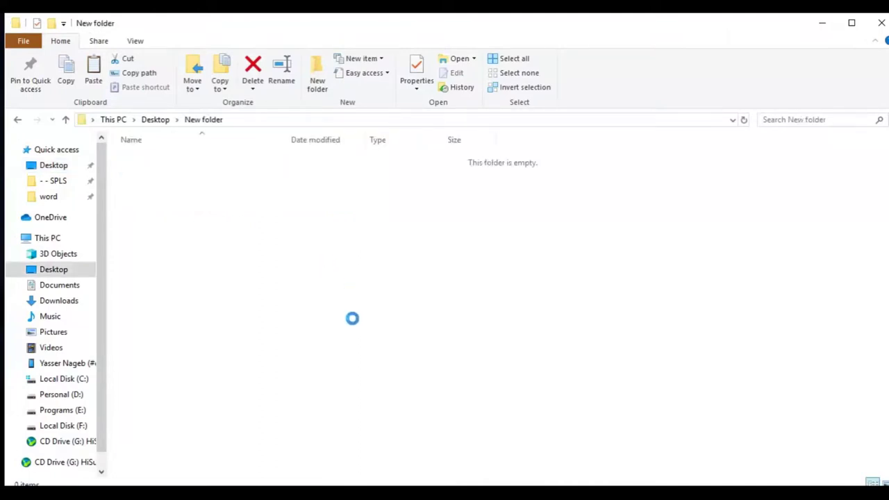
{"action": "right_click", "coordinate": [352, 321]}
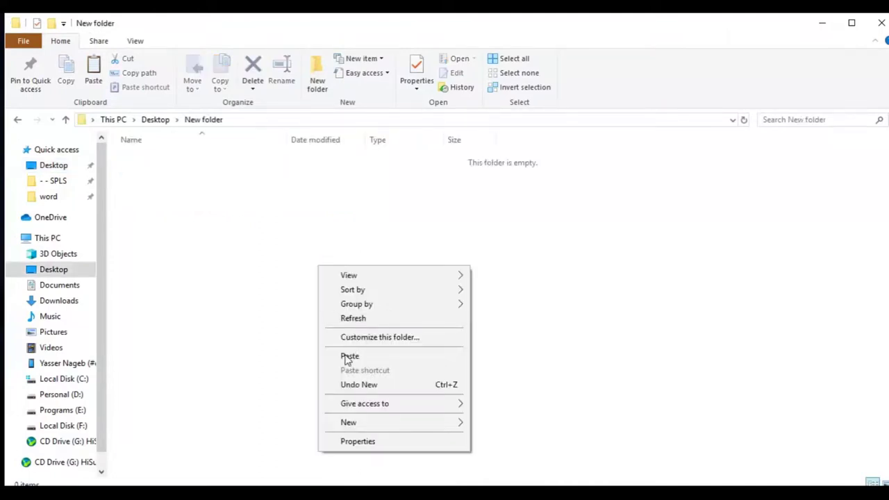
{"action": "left_click", "coordinate": [349, 356]}
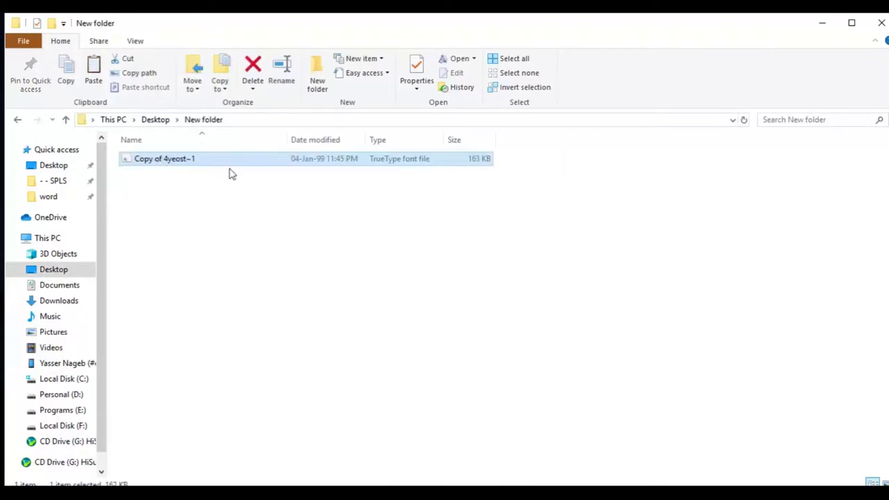
- Go back to the Desktop folder, check the new folder's details, and close File Explorer
{"action": "left_click", "coordinate": [155, 121]}
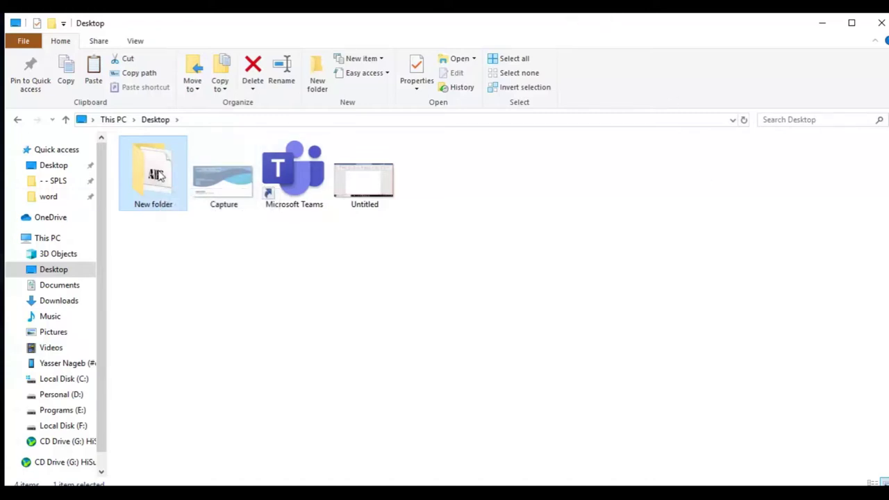
{"action": "mouse_move", "coordinate": [158, 171]}
{"action": "mouse_move", "coordinate": [167, 203]}
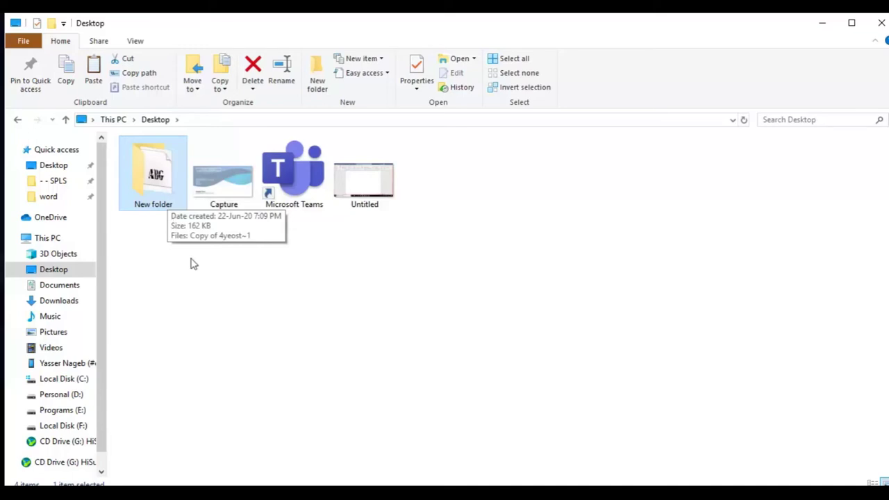
{"action": "left_click", "coordinate": [881, 24]}
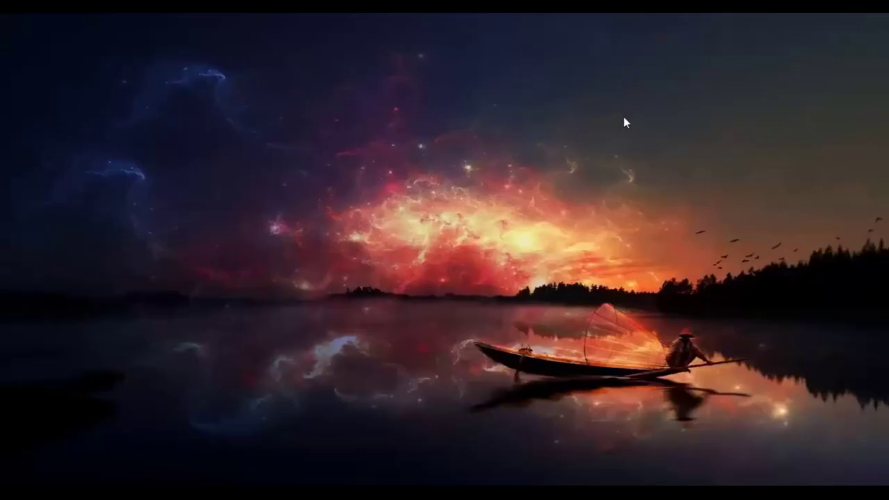